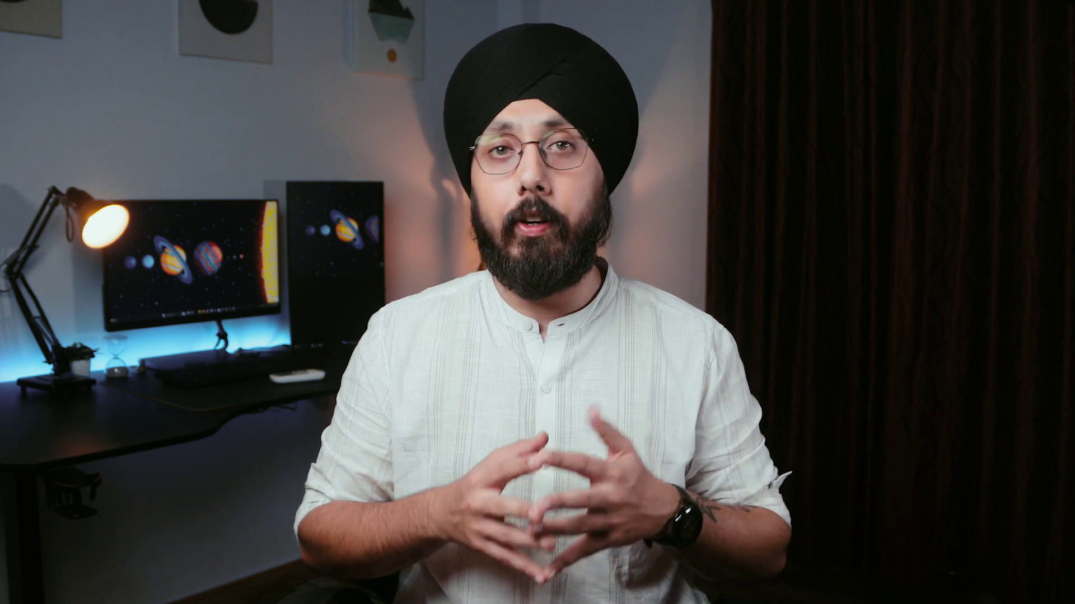
# Browse several preset look categories, then send the viewport image to Magic Bullet Looks via View
pyautogui.scroll(-1, 940, 147)
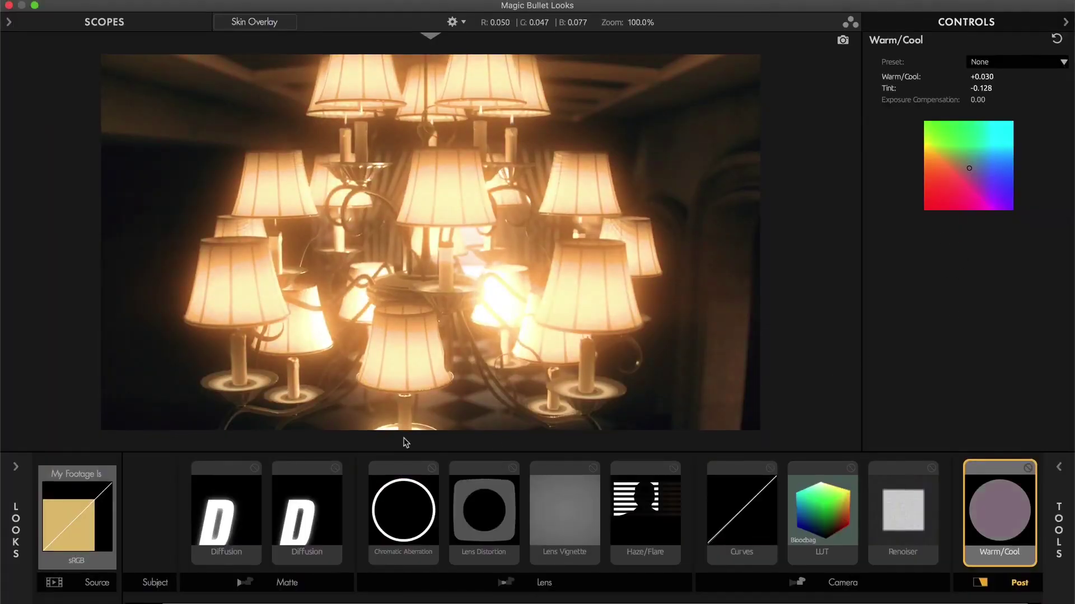
pyautogui.click(16, 466)
pyautogui.click(21, 57)
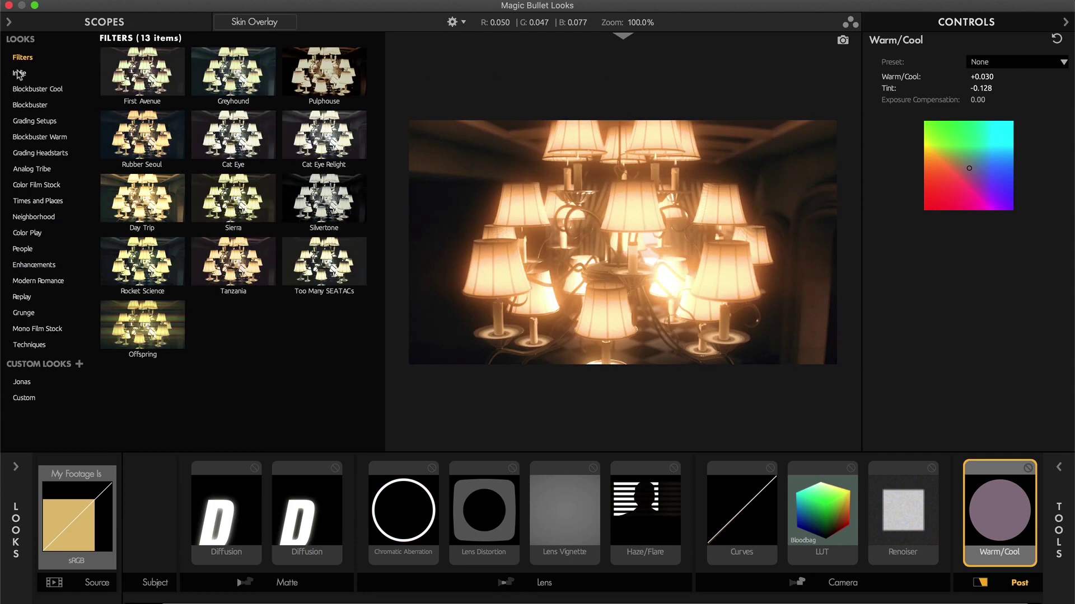
pyautogui.click(19, 73)
pyautogui.click(30, 104)
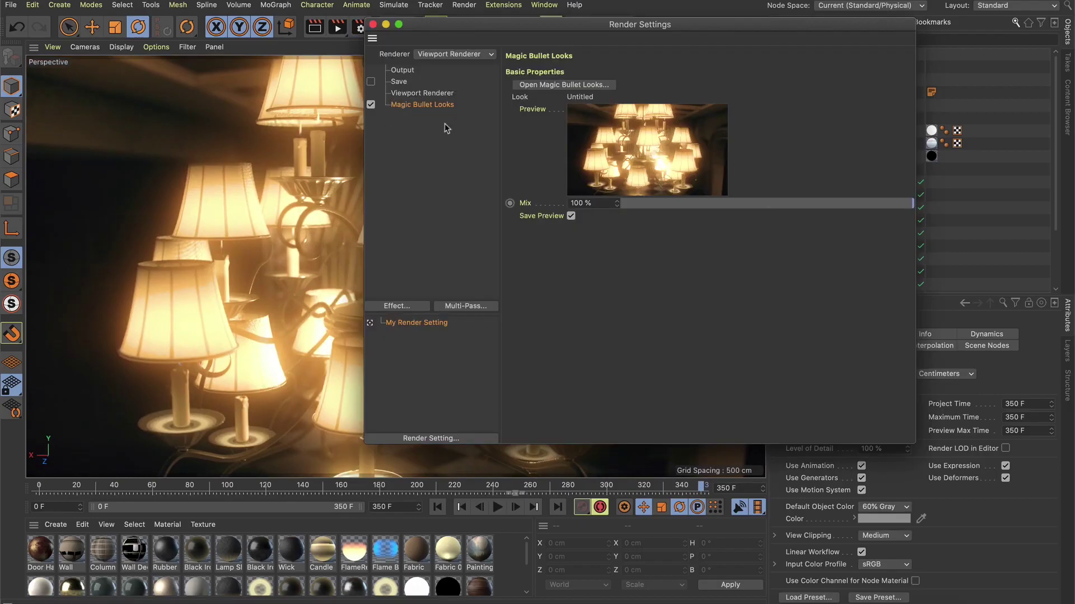
pyautogui.click(53, 49)
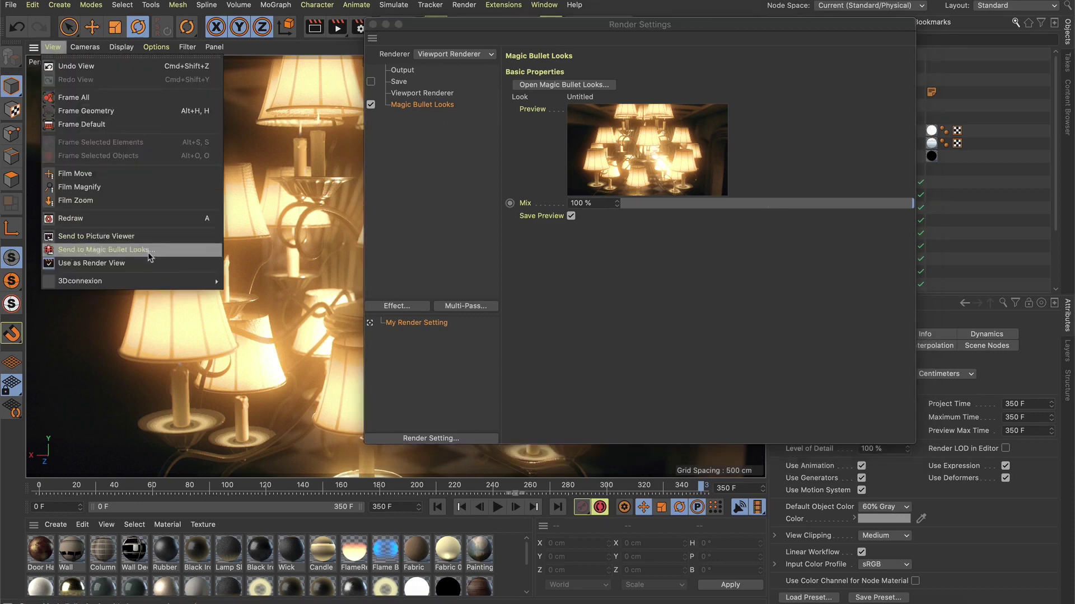
pyautogui.click(116, 250)
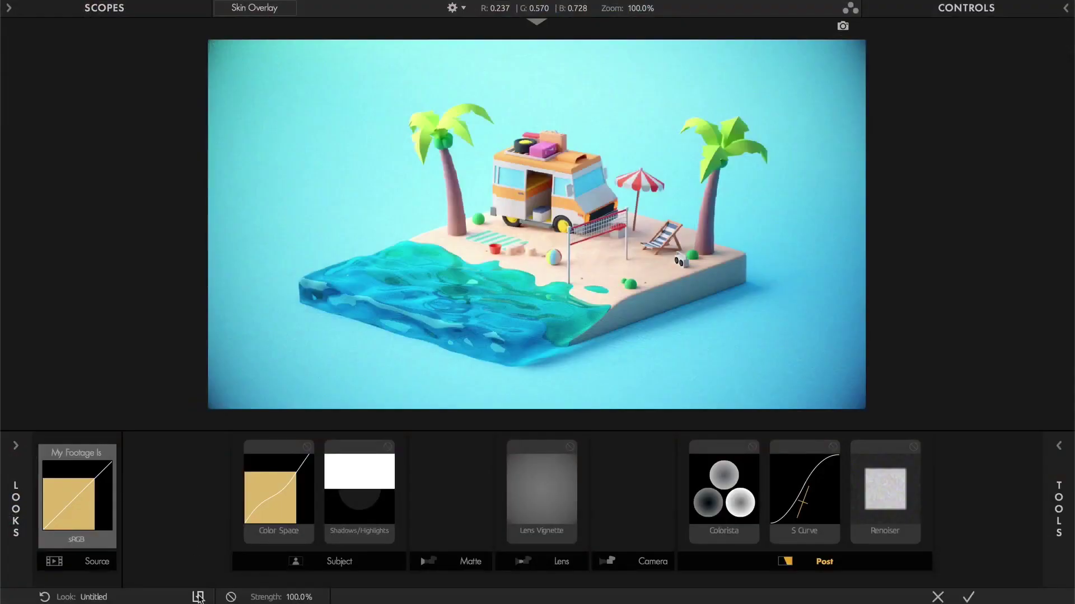
pyautogui.click(200, 596)
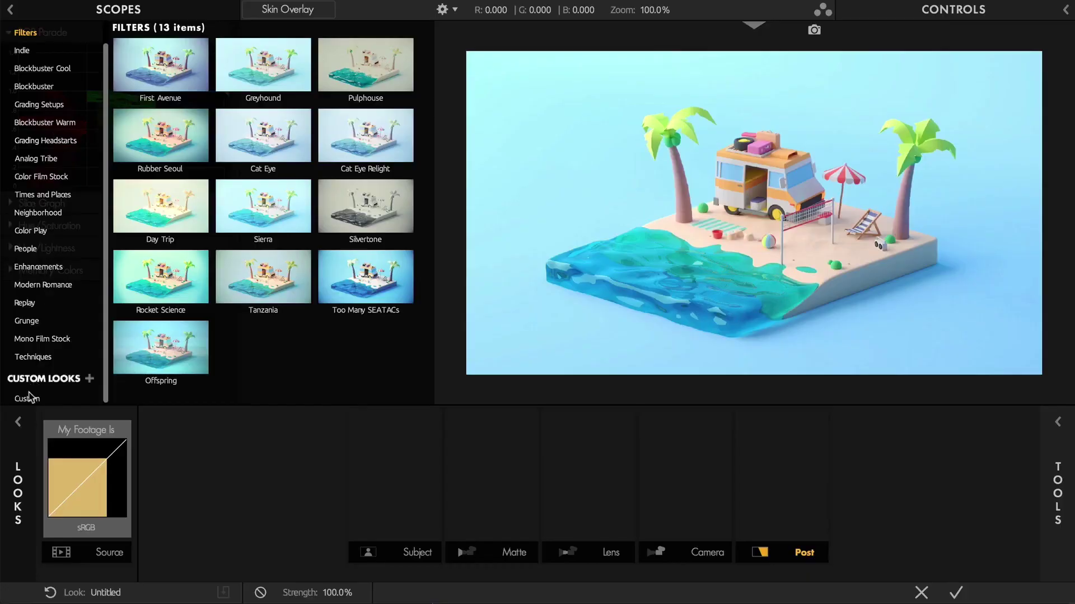
# Apply the custom Beach look from the Custom category to the beach island render
pyautogui.click(28, 398)
pyautogui.click(180, 61)
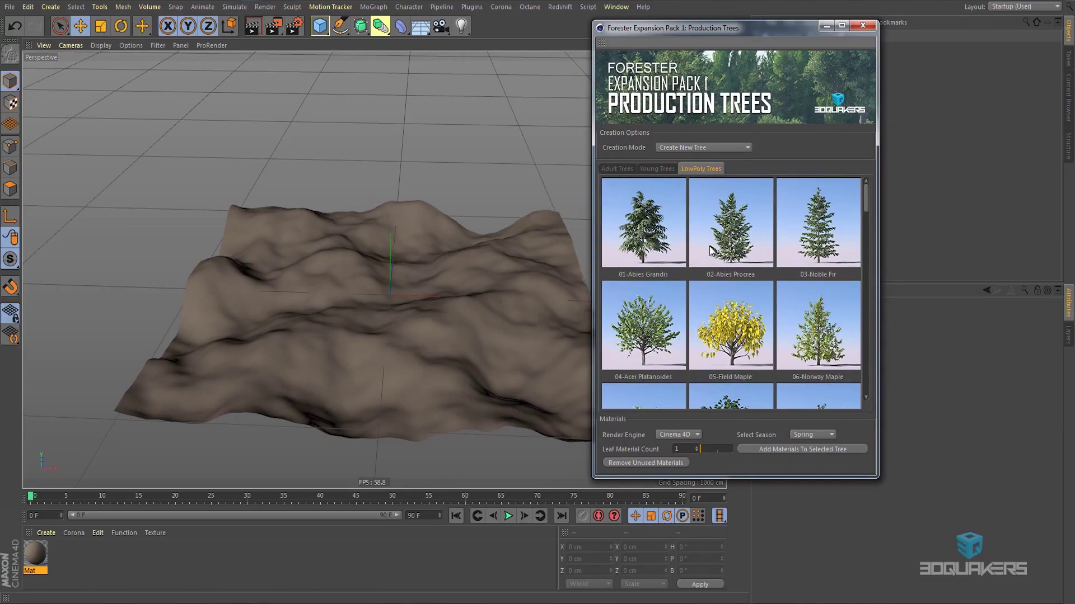
# Create a 02-Abies Procrea tree set with Redshift as the render engine
pyautogui.click(709, 250)
pyautogui.click(695, 482)
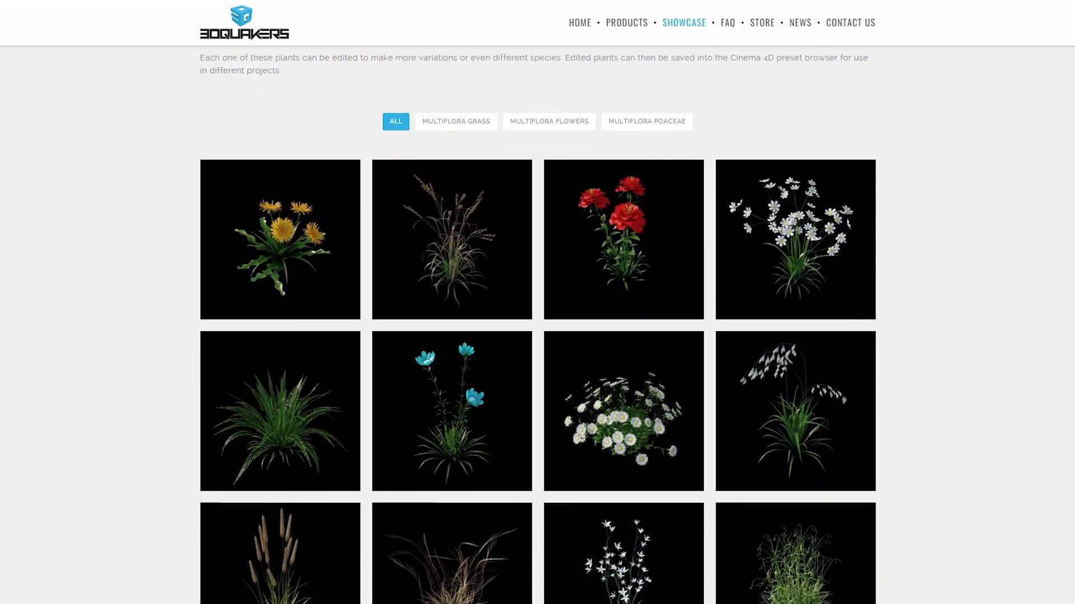
pyautogui.scroll(-5, 537, 325)
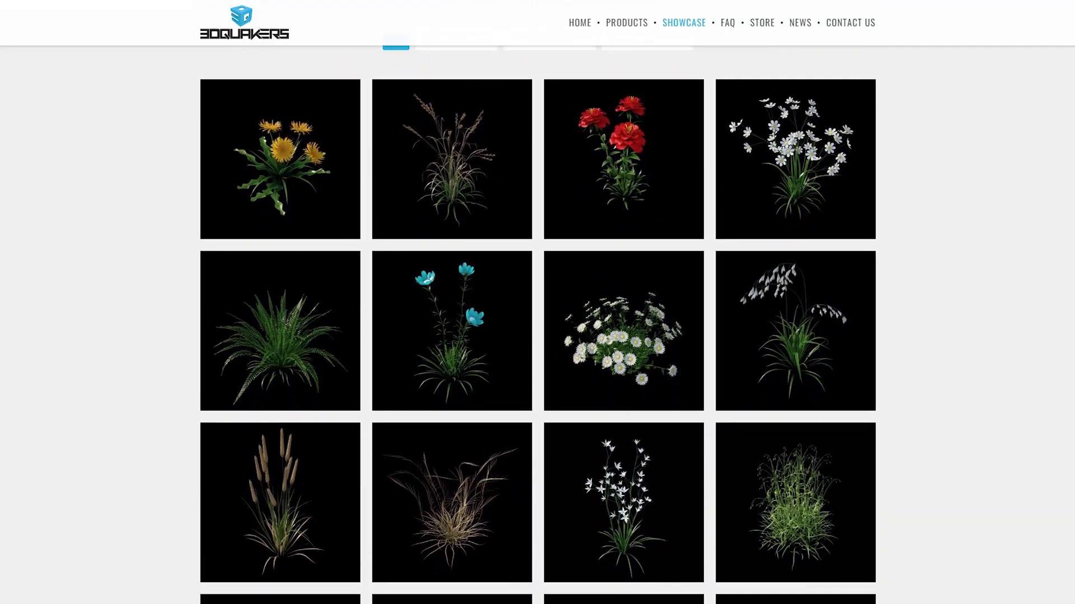
# Adjust the MultiCloner's Clone Count and Clone Size to scatter trees across the landscape
pyautogui.scroll(-5, 538, 325)
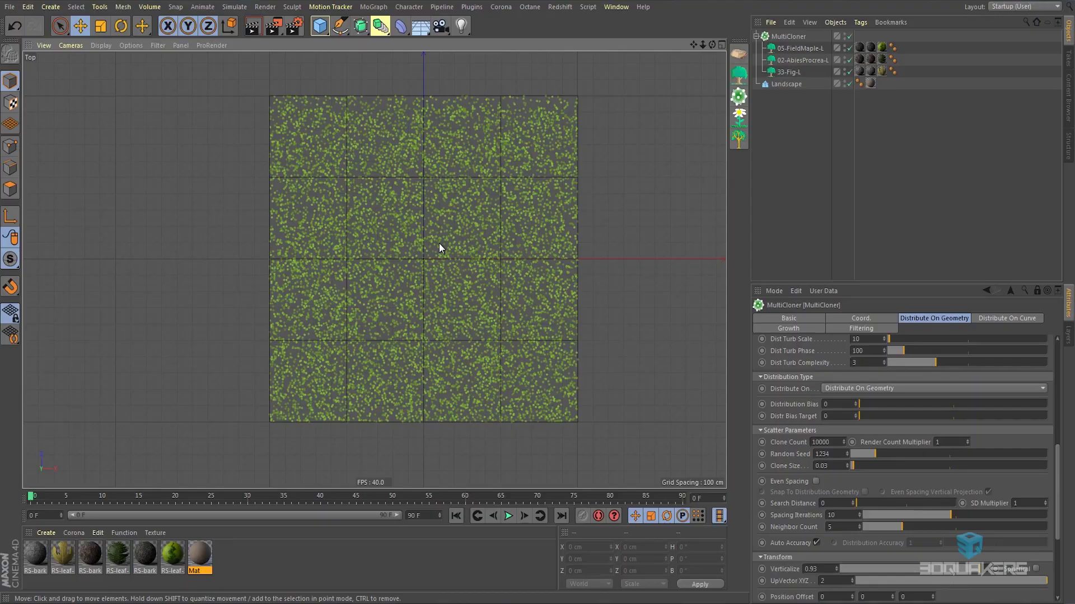
pyautogui.scroll(-3, 794, 444)
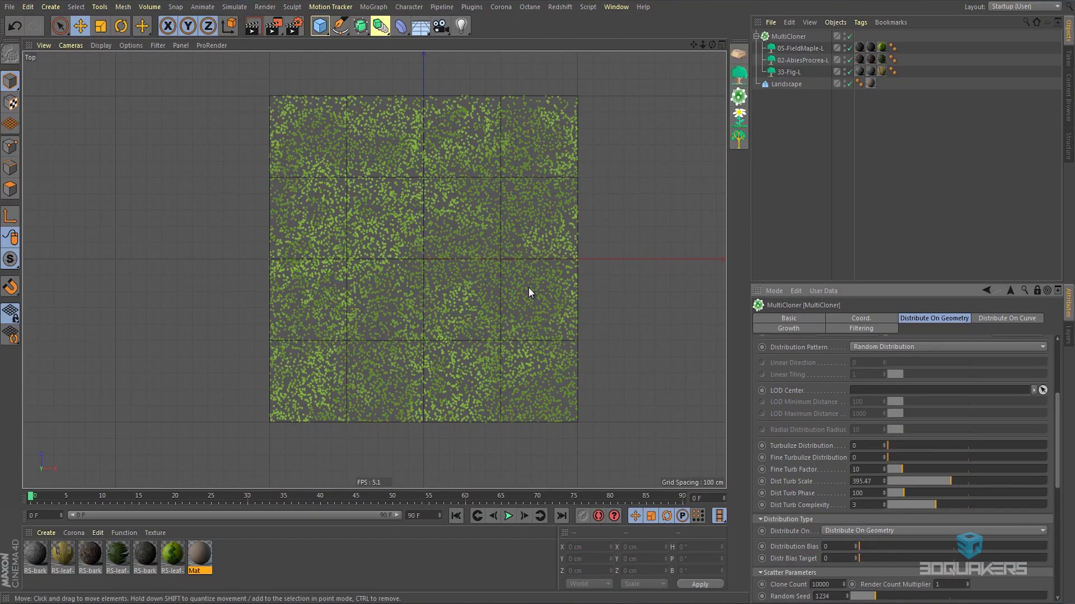
pyautogui.scroll(4, 956, 436)
pyautogui.scroll(2, 509, 218)
pyautogui.scroll(-2, 441, 317)
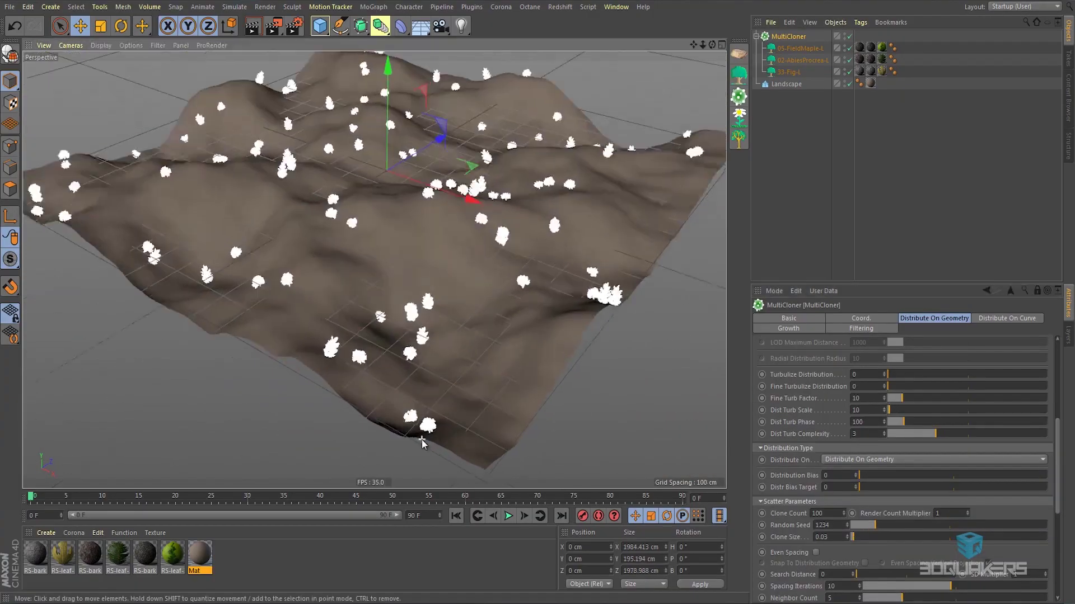
pyautogui.scroll(5, 421, 439)
pyautogui.scroll(-6, 895, 476)
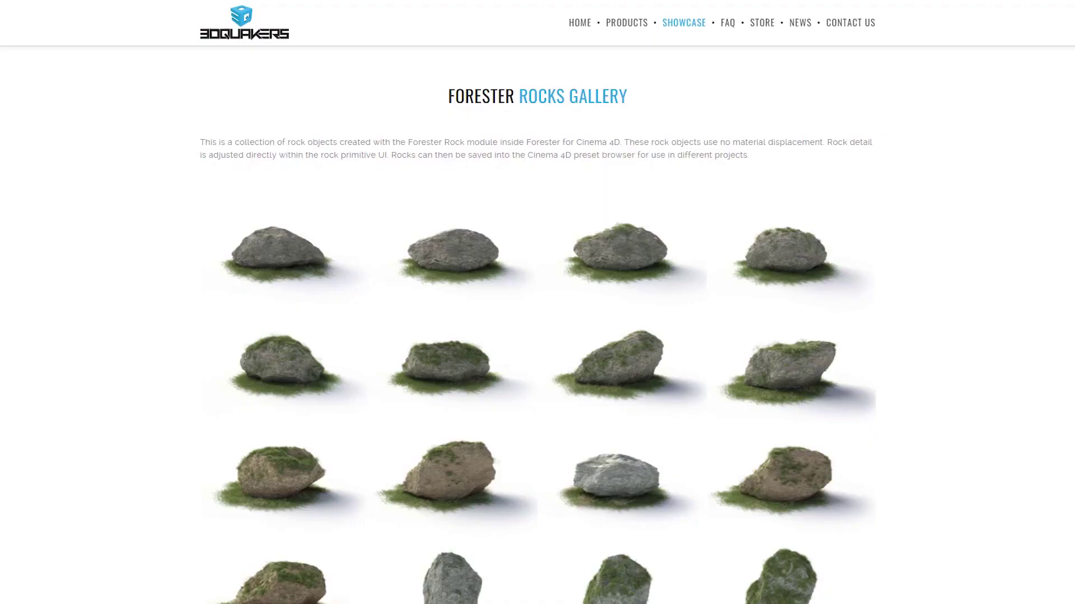
# Scroll down through the 3DQuakers Forester Rocks gallery of grassy rock models
pyautogui.scroll(-3, 537, 336)
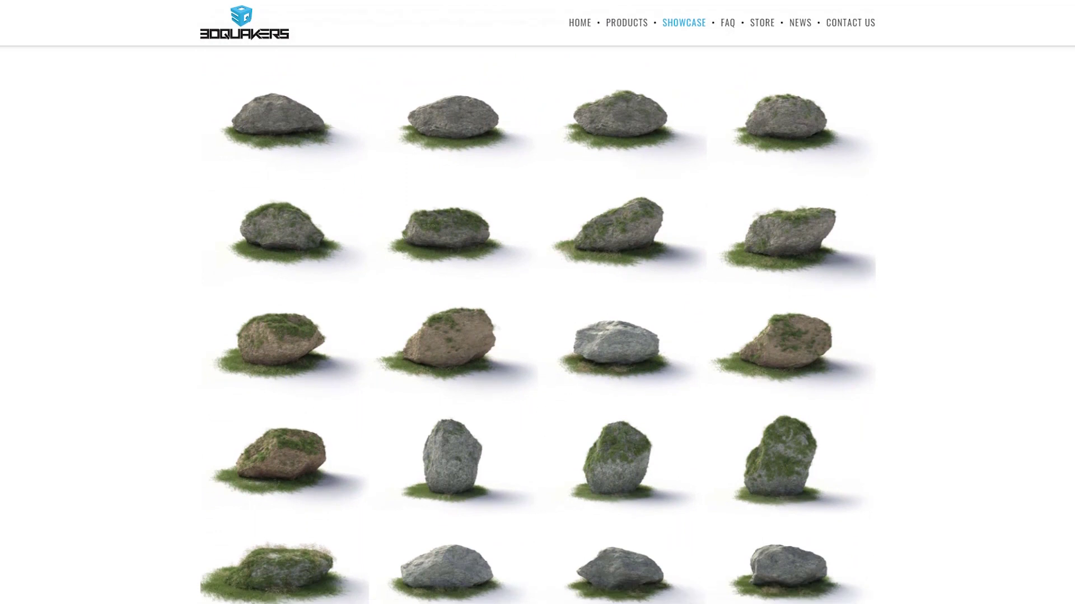
pyautogui.scroll(-3, 537, 336)
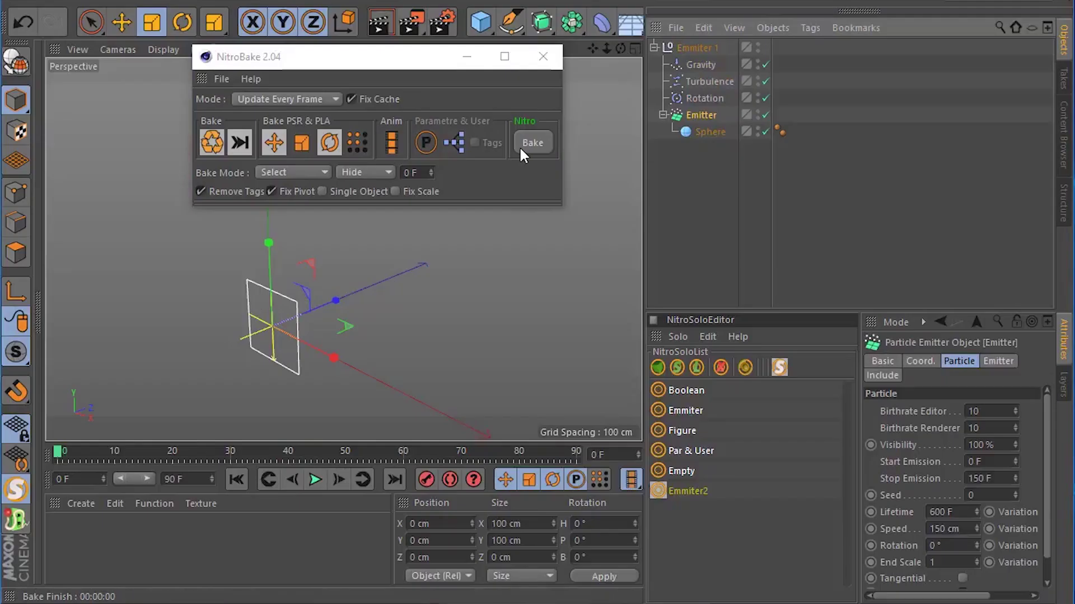
# Bake the emitter's particle animation with NitroBake, play it back, and inspect a baked sphere
pyautogui.click(521, 146)
pyautogui.click(315, 479)
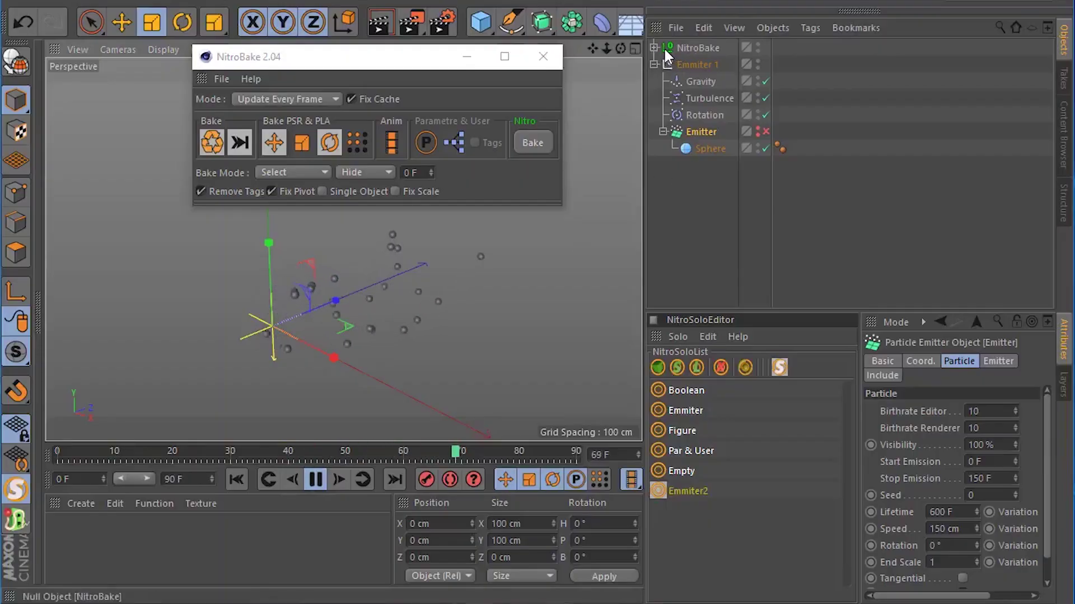
pyautogui.click(703, 83)
pyautogui.scroll(-10, 713, 232)
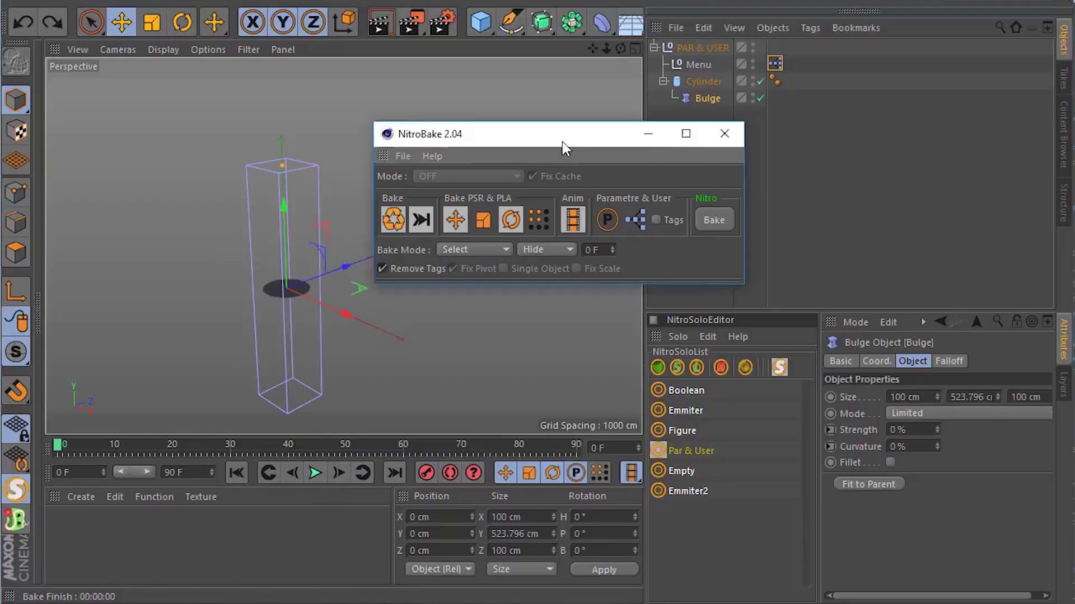
# Play the cylinder's bulge animation and select the Cylinder, Bulge deformer and XPresso tag for baking
pyautogui.moveTo(562, 142); pyautogui.dragTo(529, 141)
pyautogui.click(774, 63)
pyautogui.click(315, 473)
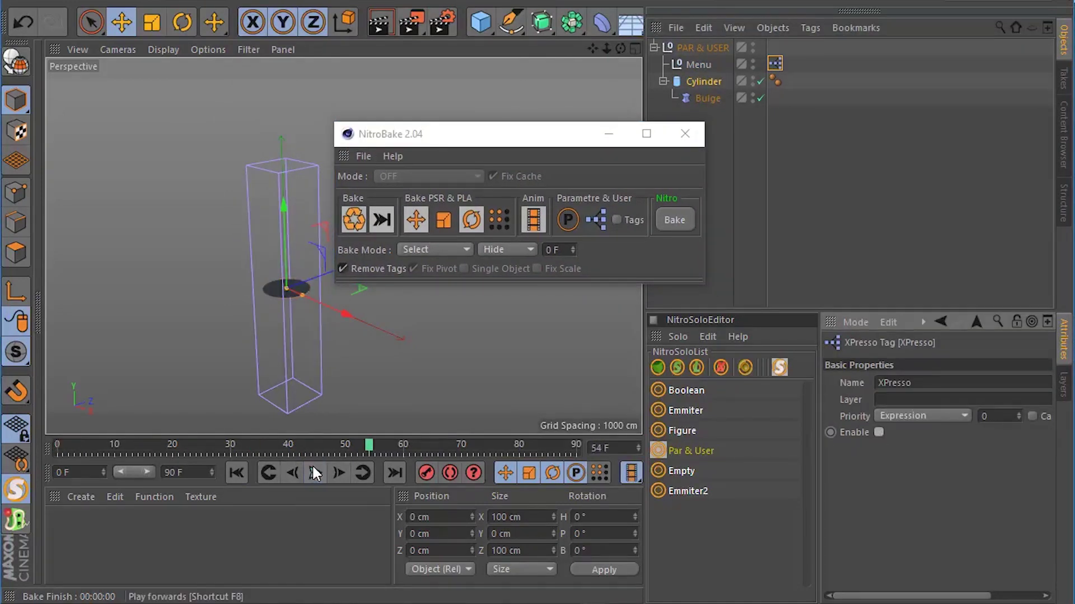
pyautogui.click(683, 83)
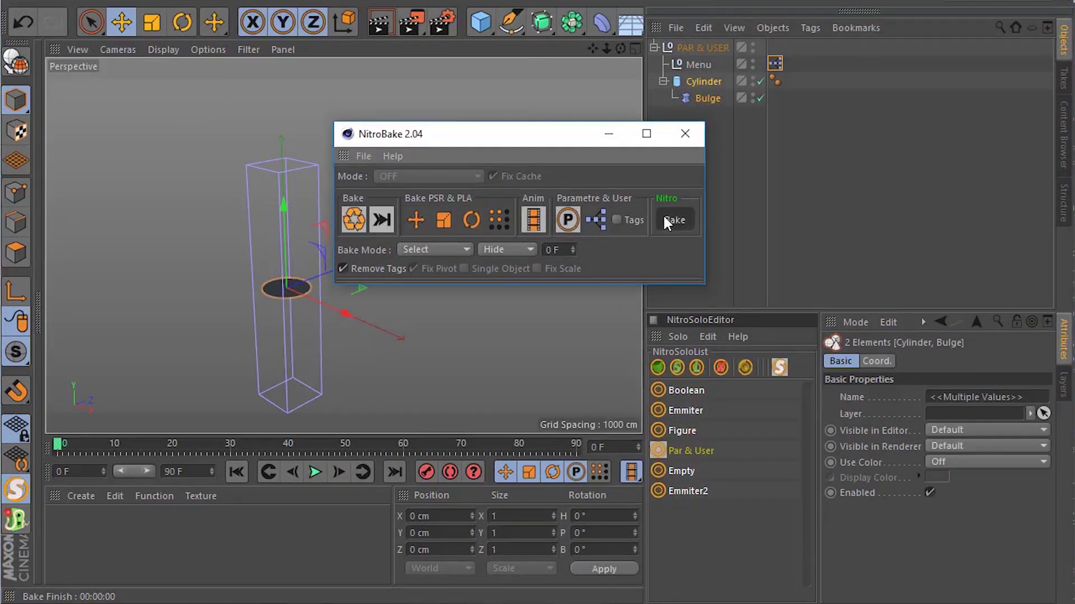
pyautogui.click(705, 98)
pyautogui.click(775, 63)
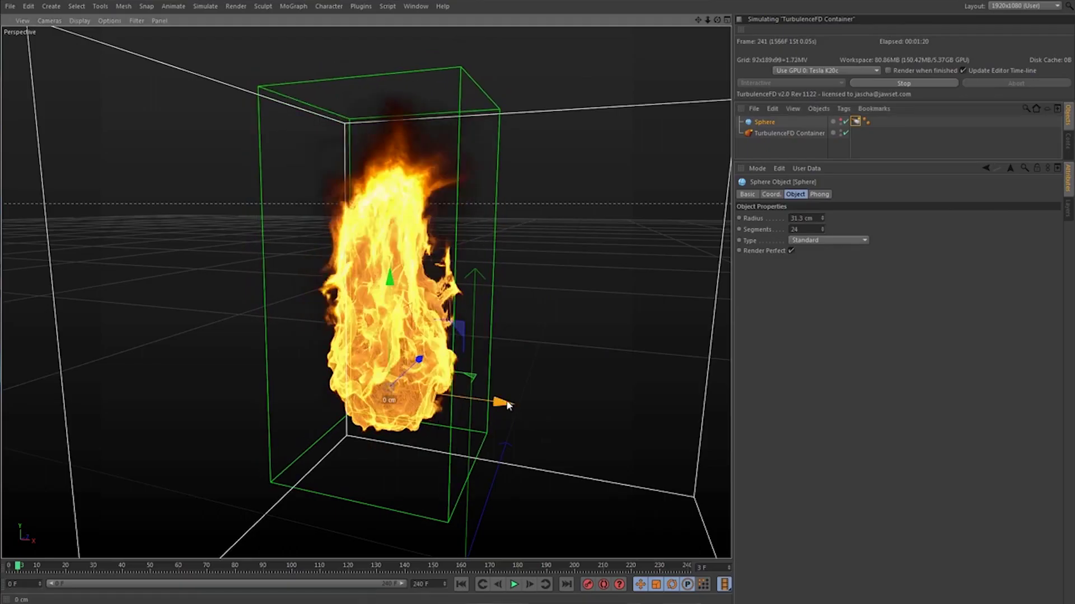
pyautogui.moveTo(445, 296)
pyautogui.mouseDown()
pyautogui.moveTo(590, 291)
pyautogui.moveTo(396, 271)
pyautogui.moveTo(395, 162)
pyautogui.moveTo(382, 278)
pyautogui.moveTo(386, 220)
pyautogui.mouseUp()
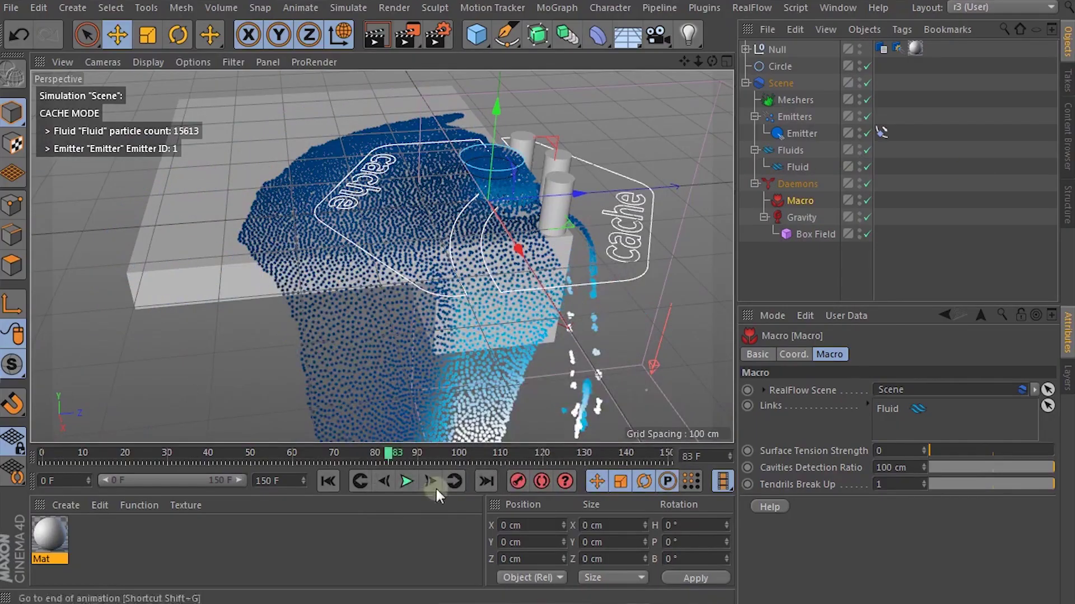
pyautogui.click(404, 484)
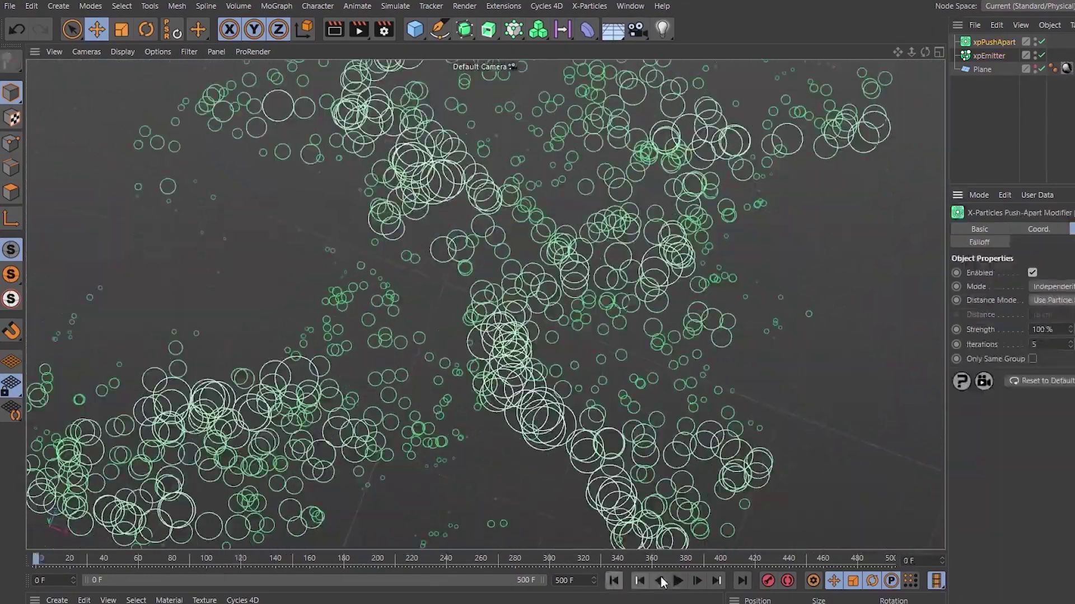
pyautogui.click(674, 581)
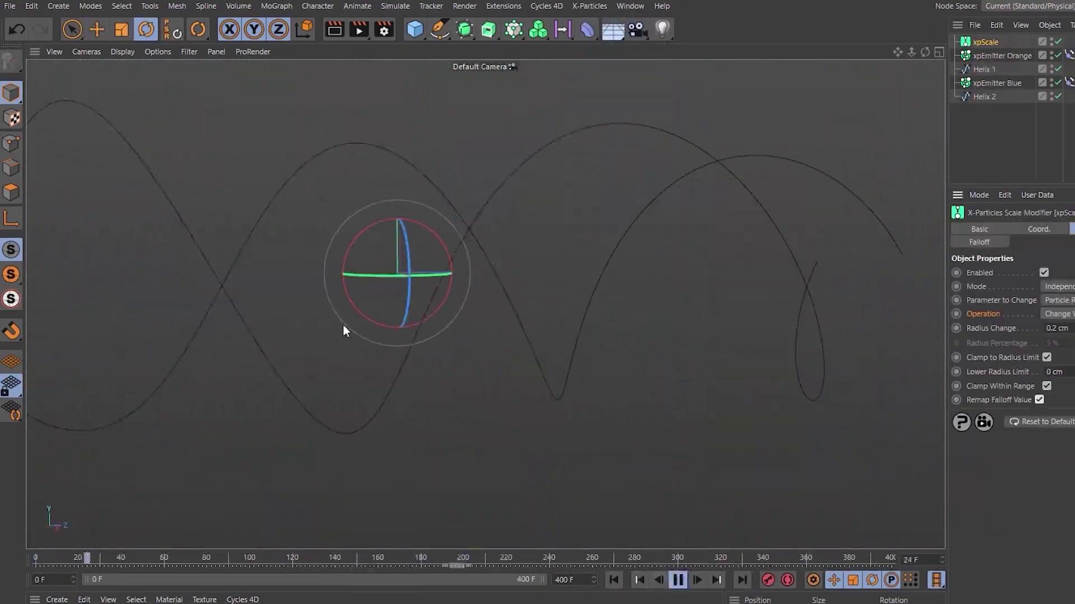